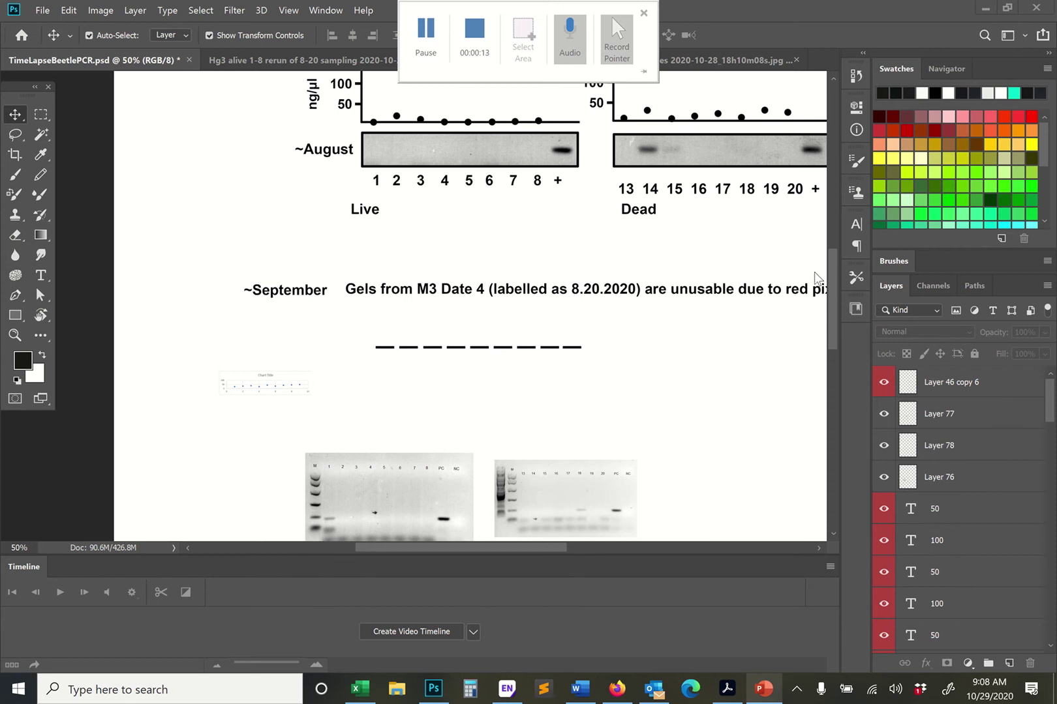
- Move the left gel image up closer to the dashed line and the right gel image beneath the Dead column
{"action": "left_click", "coordinate": [3, 550]}
{"action": "type", "text": "25"}
{"action": "key", "text": "Return"}
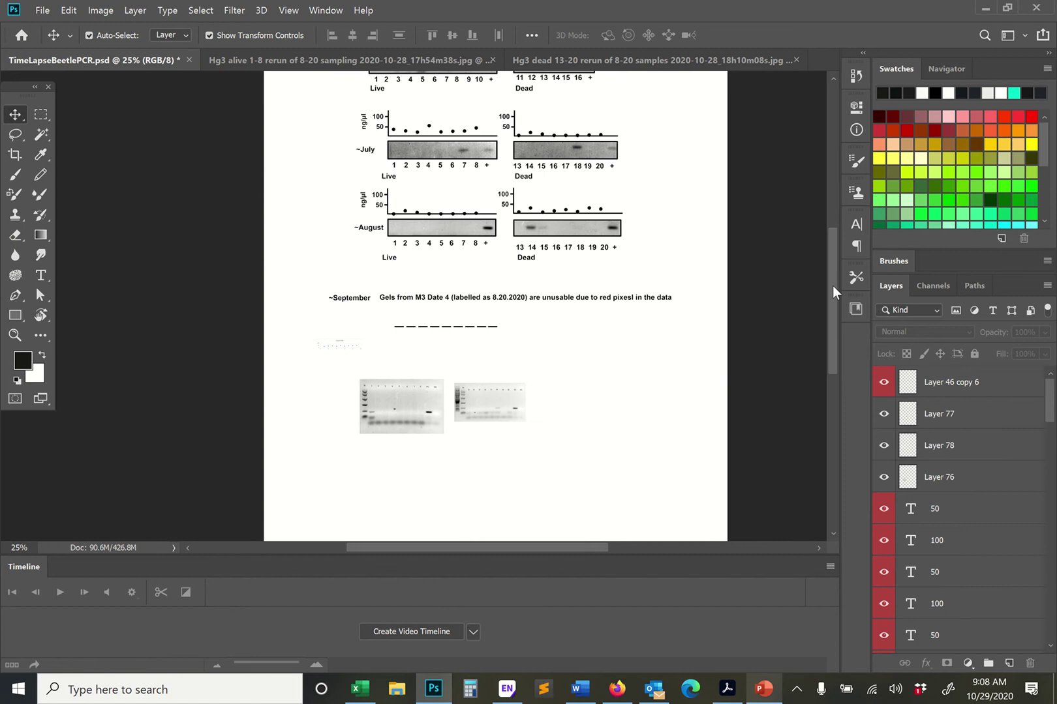
{"action": "left_click_drag", "start_coordinate": [832, 286], "coordinate": [832, 263]}
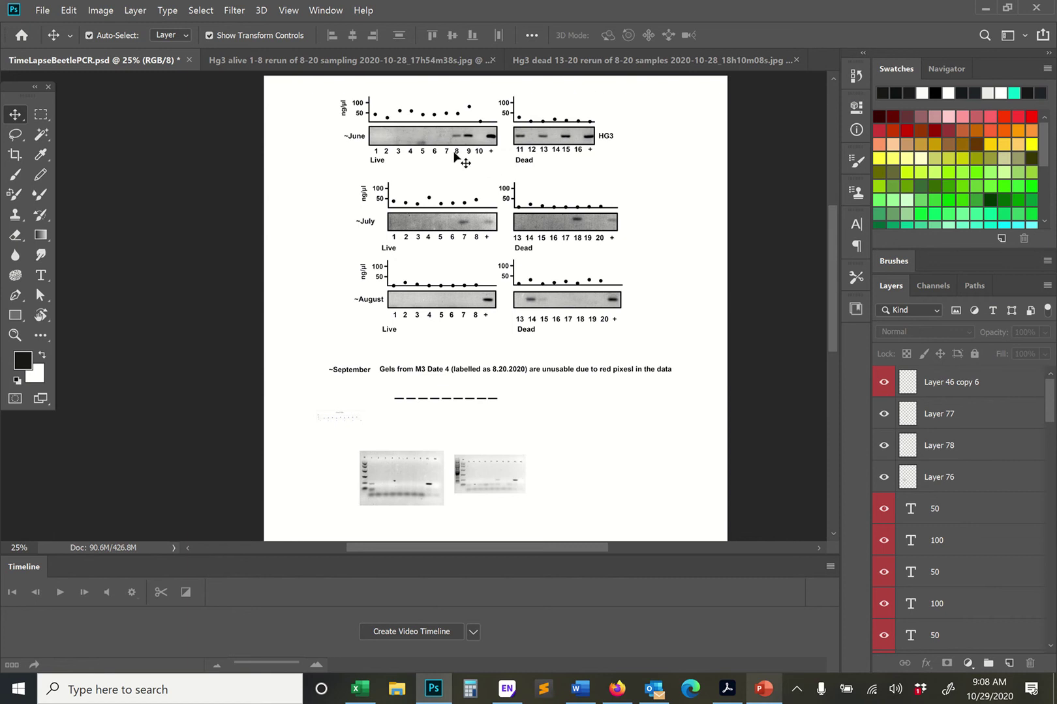
{"action": "left_click", "coordinate": [428, 480]}
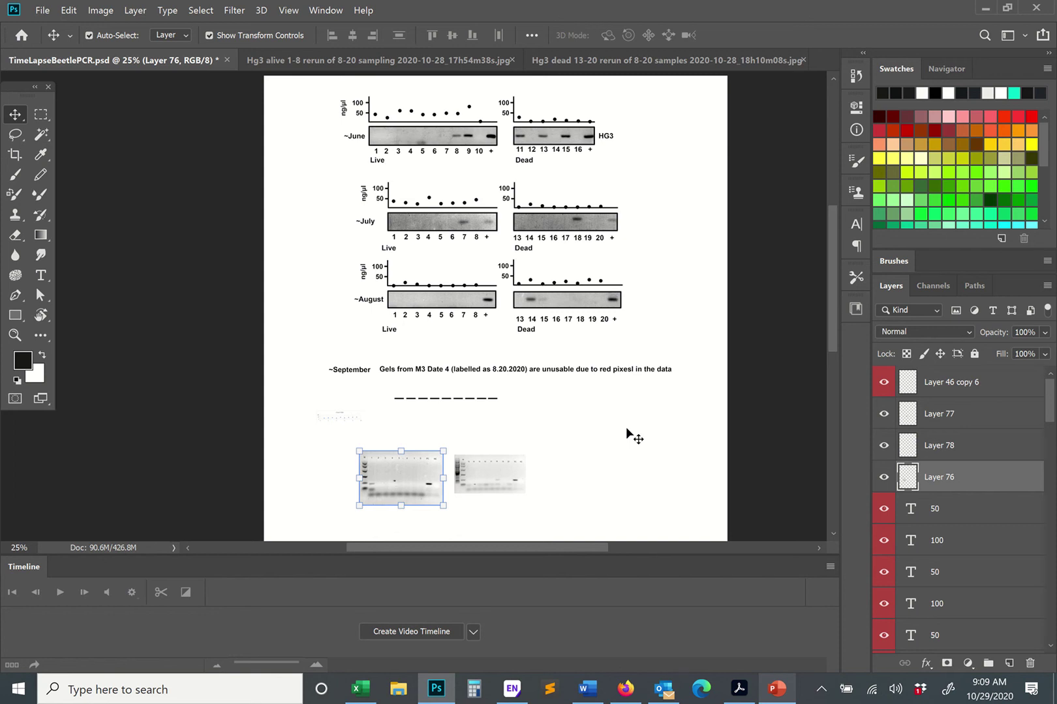
{"action": "left_click_drag", "start_coordinate": [413, 470], "coordinate": [413, 429]}
{"action": "left_click_drag", "start_coordinate": [502, 484], "coordinate": [608, 446]}
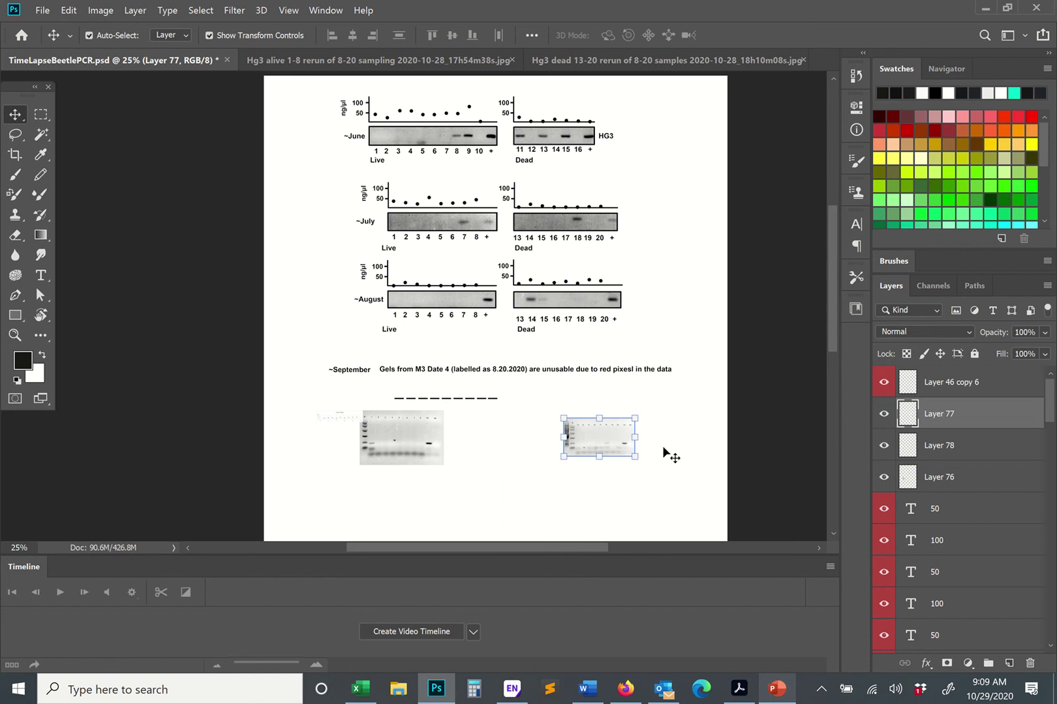
{"action": "left_click", "coordinate": [437, 449]}
{"action": "left_click", "coordinate": [616, 442]}
{"action": "left_click", "coordinate": [409, 438]}
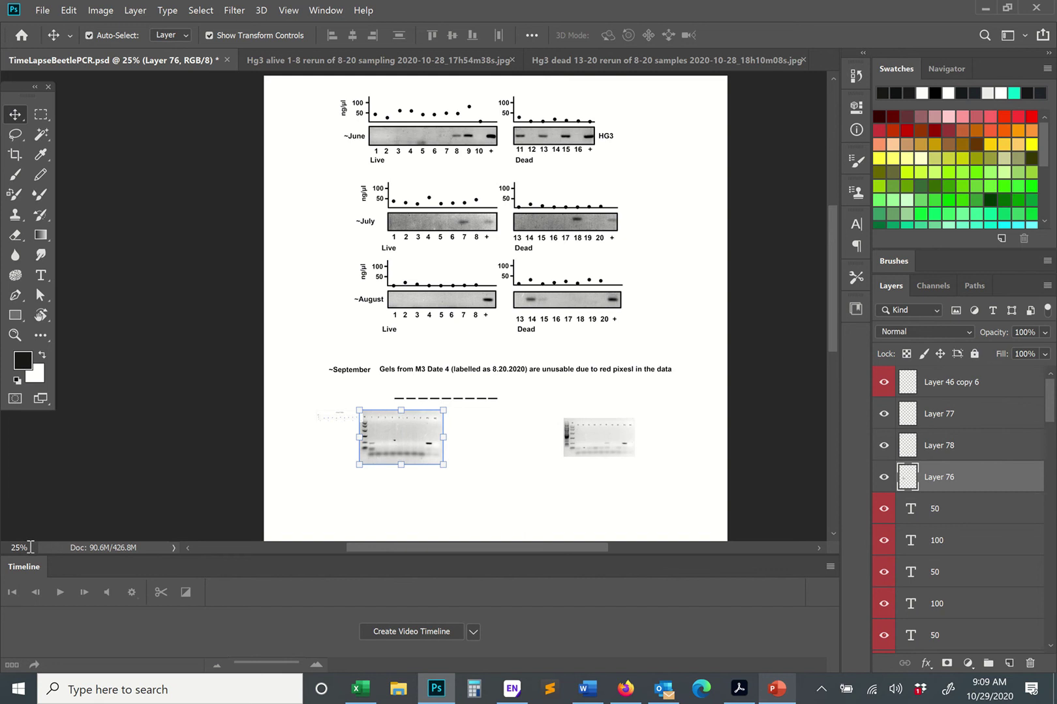
- Move the dashed guide line up beneath the August Live gel and align its dashes with lanes 1 to +
{"action": "left_click_drag", "start_coordinate": [30, 548], "coordinate": [3, 547]}
{"action": "type", "text": "50"}
{"action": "key", "text": "Return"}
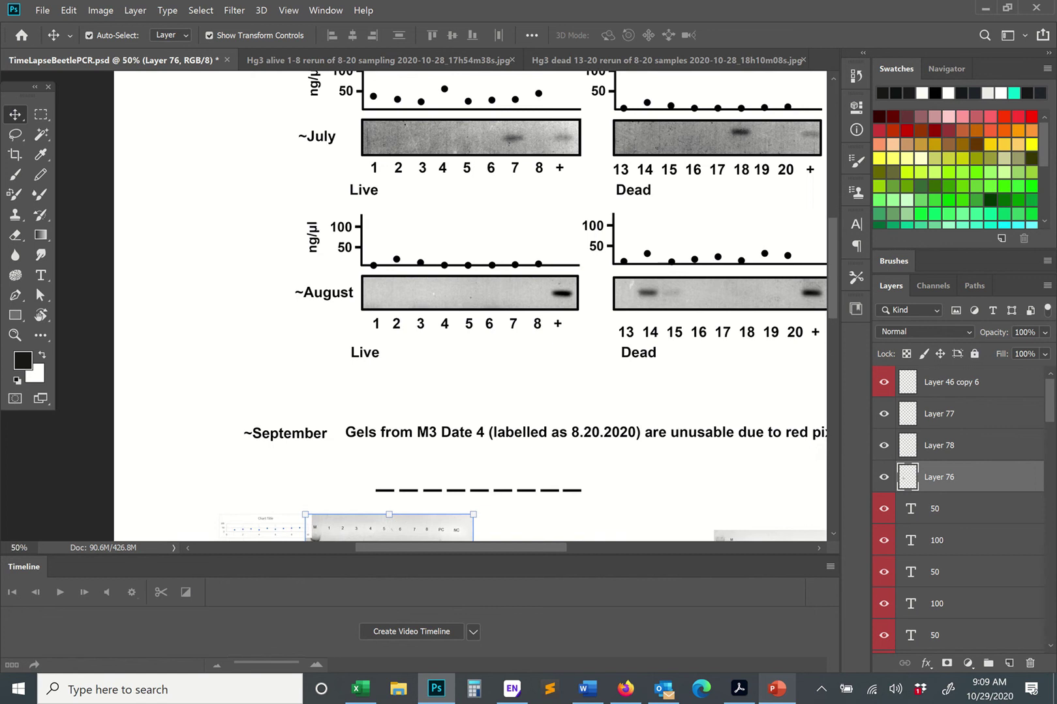
{"action": "left_click", "coordinate": [569, 491]}
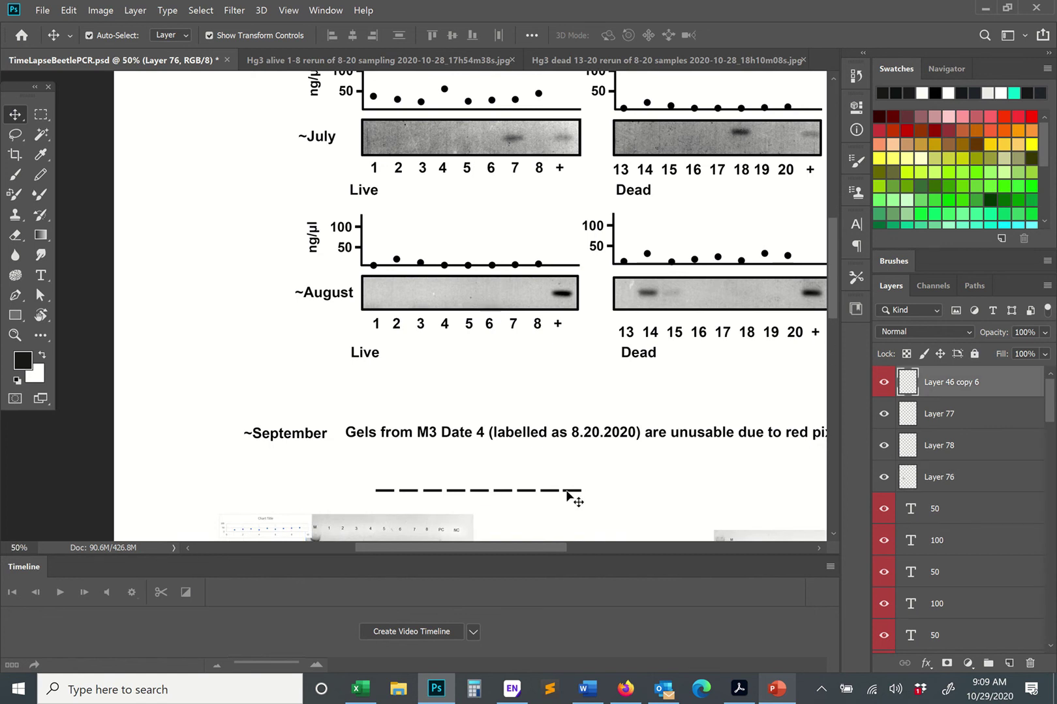
{"action": "left_click", "coordinate": [153, 272]}
{"action": "left_click_drag", "start_coordinate": [430, 495], "coordinate": [421, 391]}
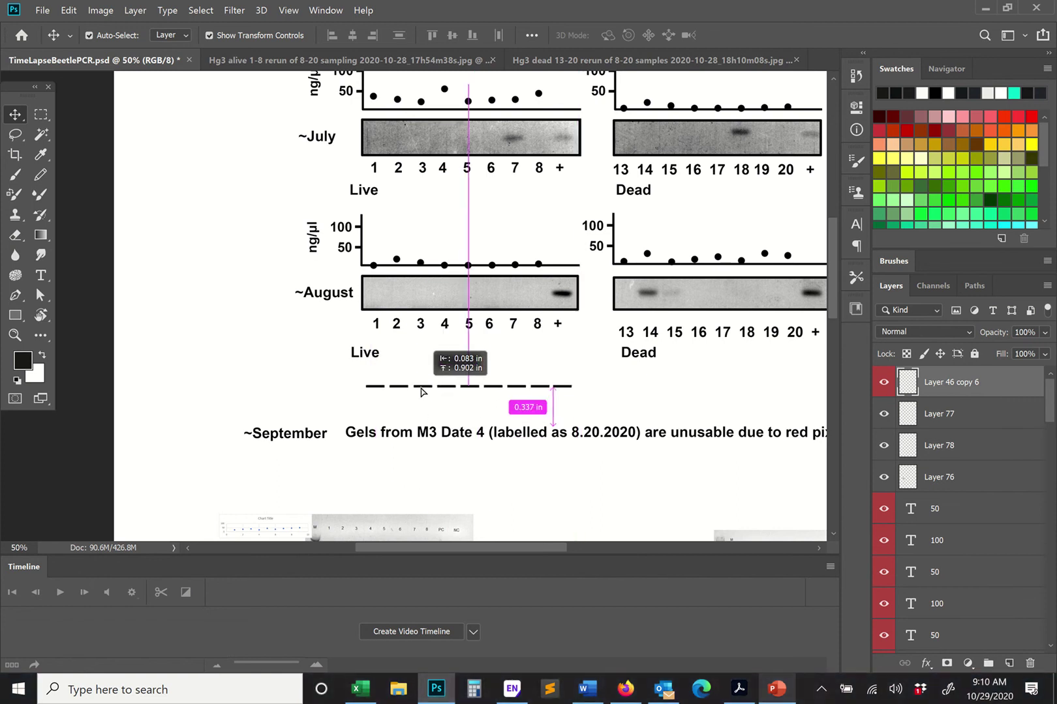
{"action": "left_click_drag", "start_coordinate": [421, 391], "coordinate": [421, 391]}
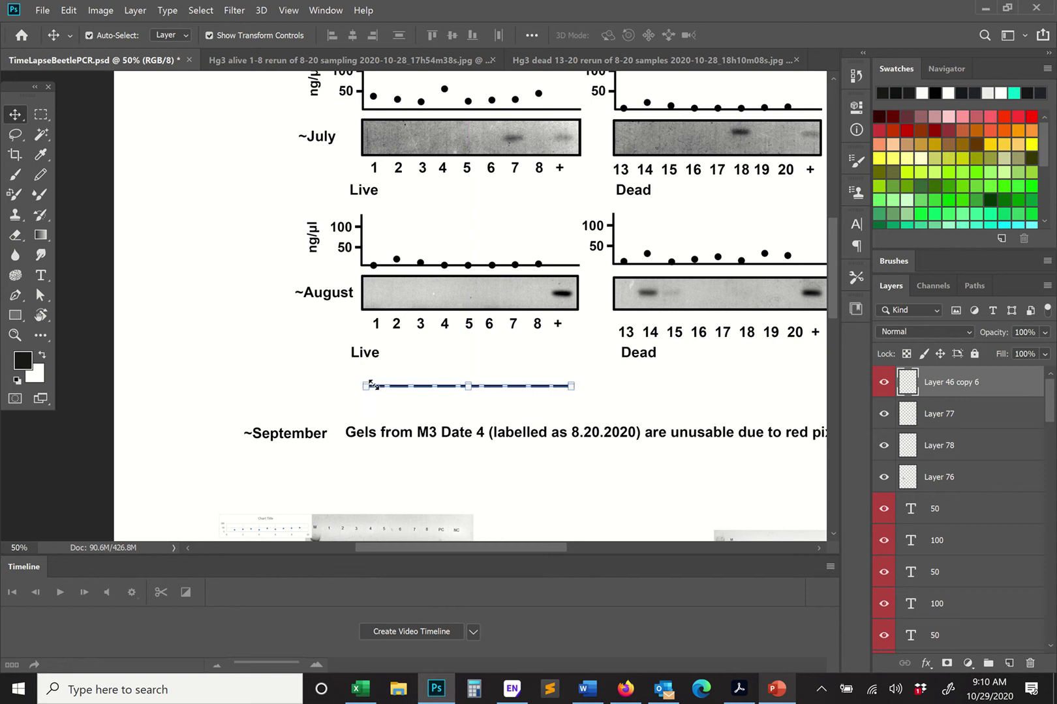
{"action": "left_click", "coordinate": [272, 394]}
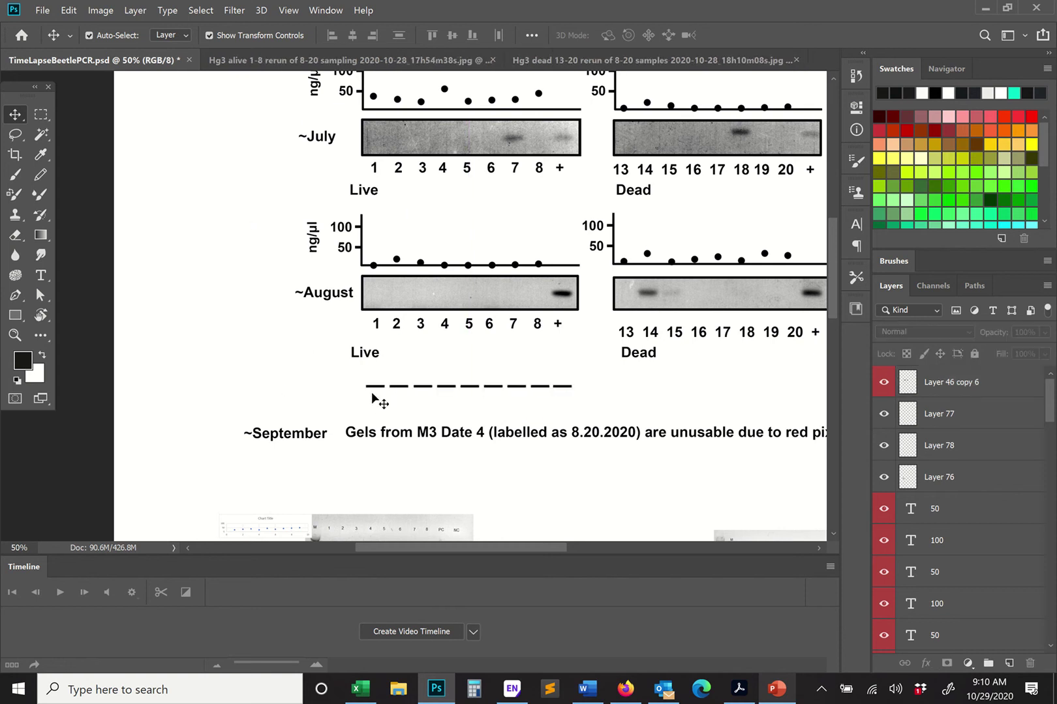
{"action": "left_click", "coordinate": [407, 386]}
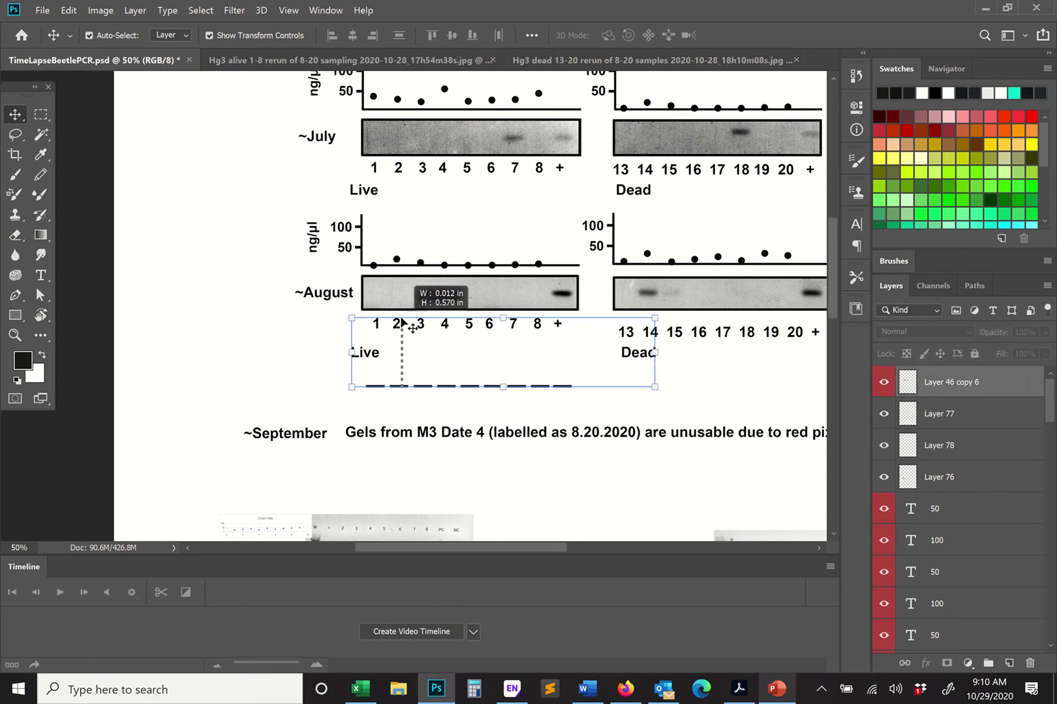
{"action": "left_click", "coordinate": [245, 387]}
{"action": "mouse_move", "coordinate": [400, 392]}
{"action": "left_mouse_down"}
{"action": "mouse_move", "coordinate": [395, 131]}
{"action": "mouse_move", "coordinate": [450, 287]}
{"action": "mouse_move", "coordinate": [587, 379]}
{"action": "mouse_move", "coordinate": [392, 390]}
{"action": "left_mouse_up"}
{"action": "left_click_drag", "start_coordinate": [426, 547], "coordinate": [466, 548]}
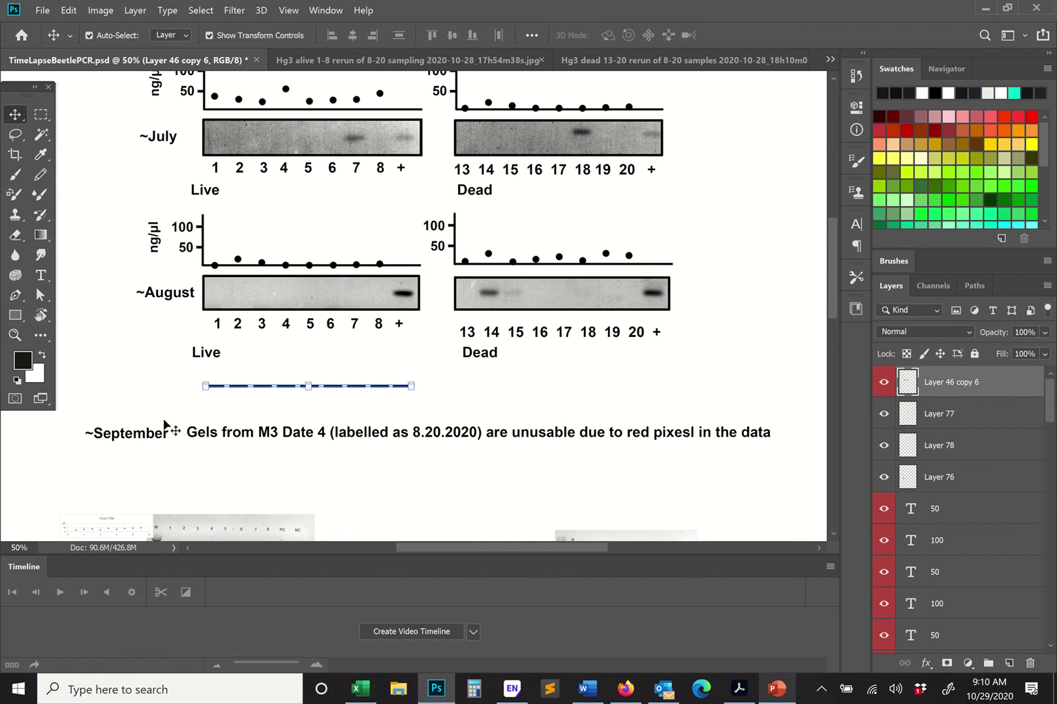
- Move the dashed guide line straight down to just above the left gel image, below the September text
{"action": "left_click_drag", "start_coordinate": [834, 257], "coordinate": [832, 217]}
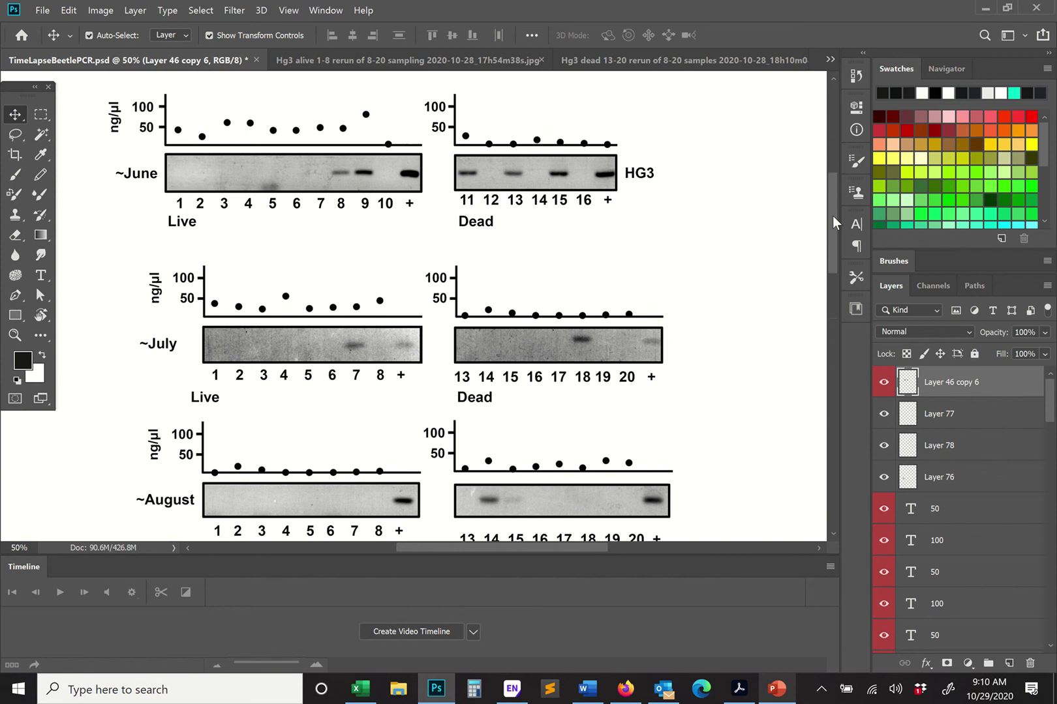
{"action": "left_click_drag", "start_coordinate": [832, 217], "coordinate": [831, 291]}
{"action": "left_click", "coordinate": [289, 406]}
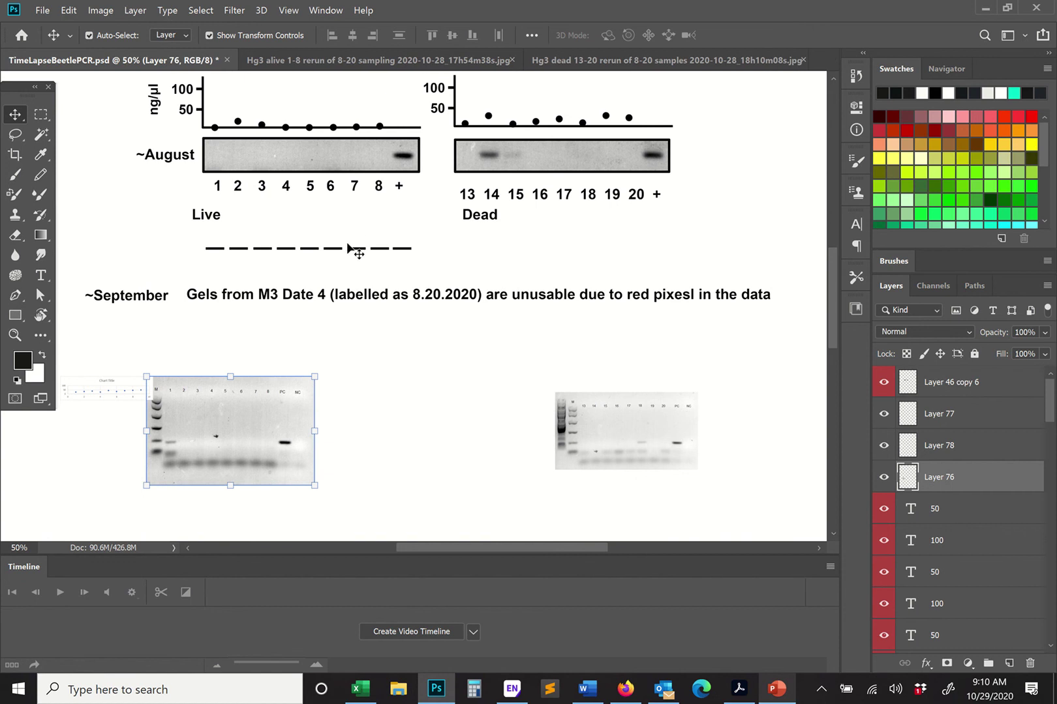
{"action": "left_click", "coordinate": [336, 250]}
{"action": "left_click_drag", "start_coordinate": [336, 252], "coordinate": [315, 384]}
- Move the left gel image under the dashed guide line and enlarge it proportionally to about 222%
{"action": "left_click", "coordinate": [311, 403]}
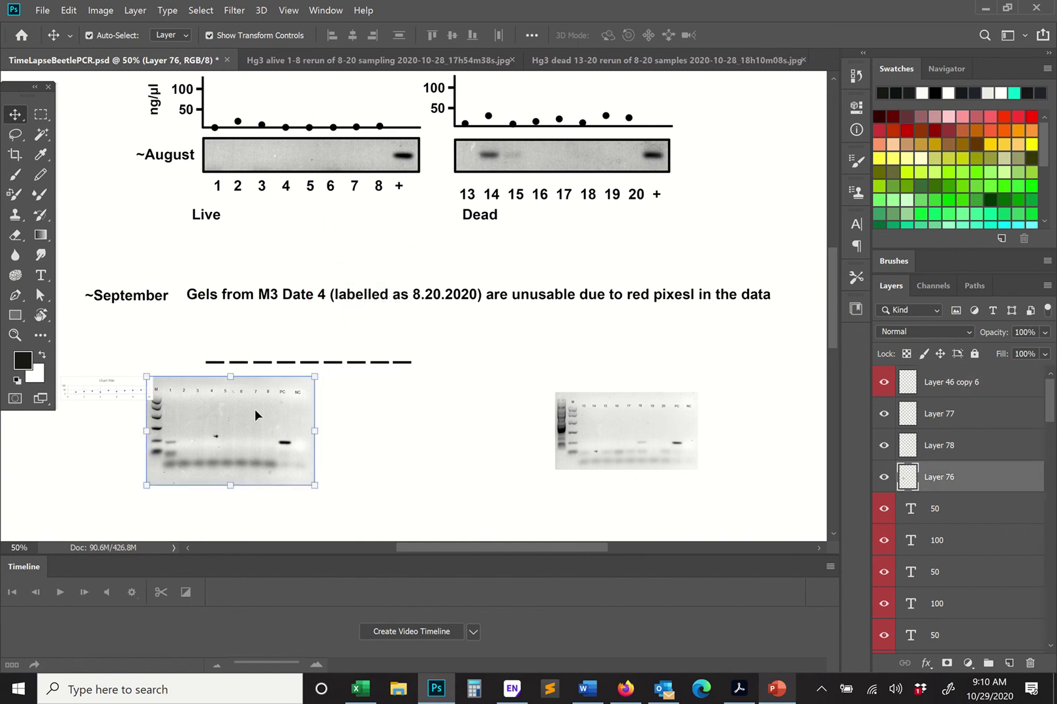
{"action": "left_click_drag", "start_coordinate": [254, 413], "coordinate": [305, 408]}
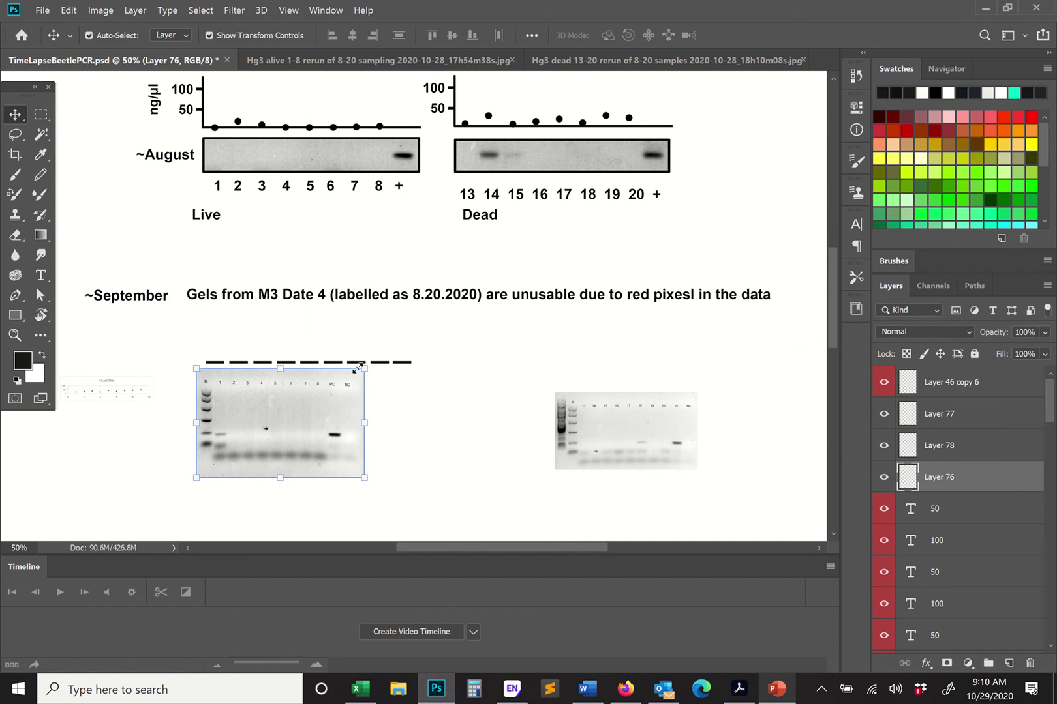
{"action": "left_click_drag", "start_coordinate": [361, 369], "coordinate": [527, 240]}
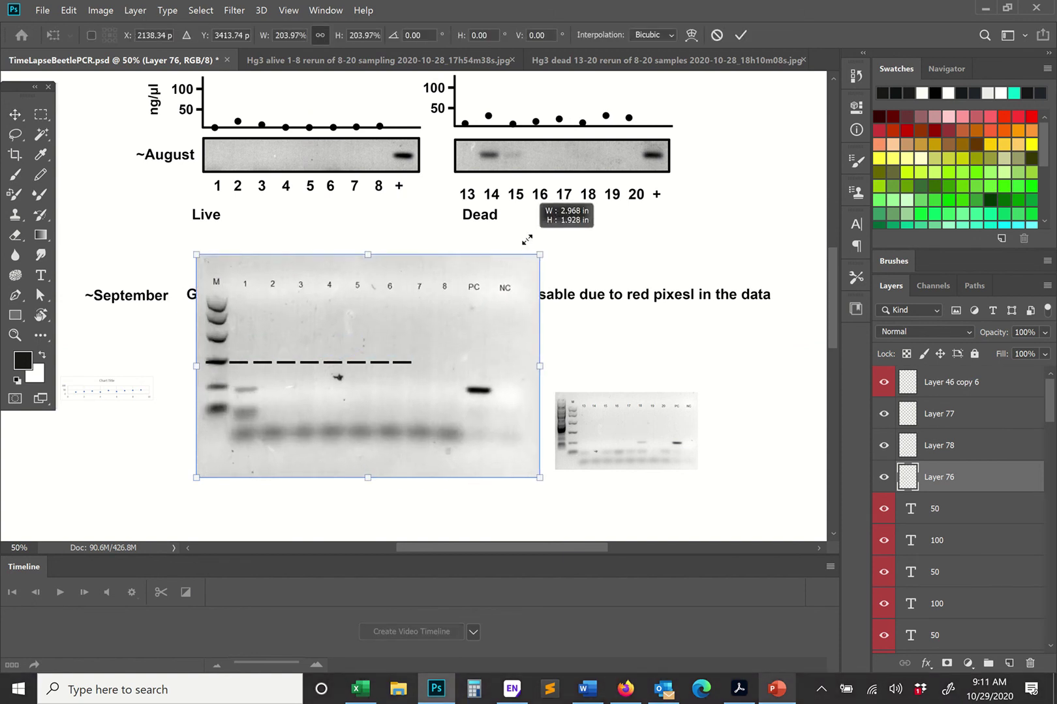
{"action": "left_click_drag", "start_coordinate": [527, 240], "coordinate": [508, 276]}
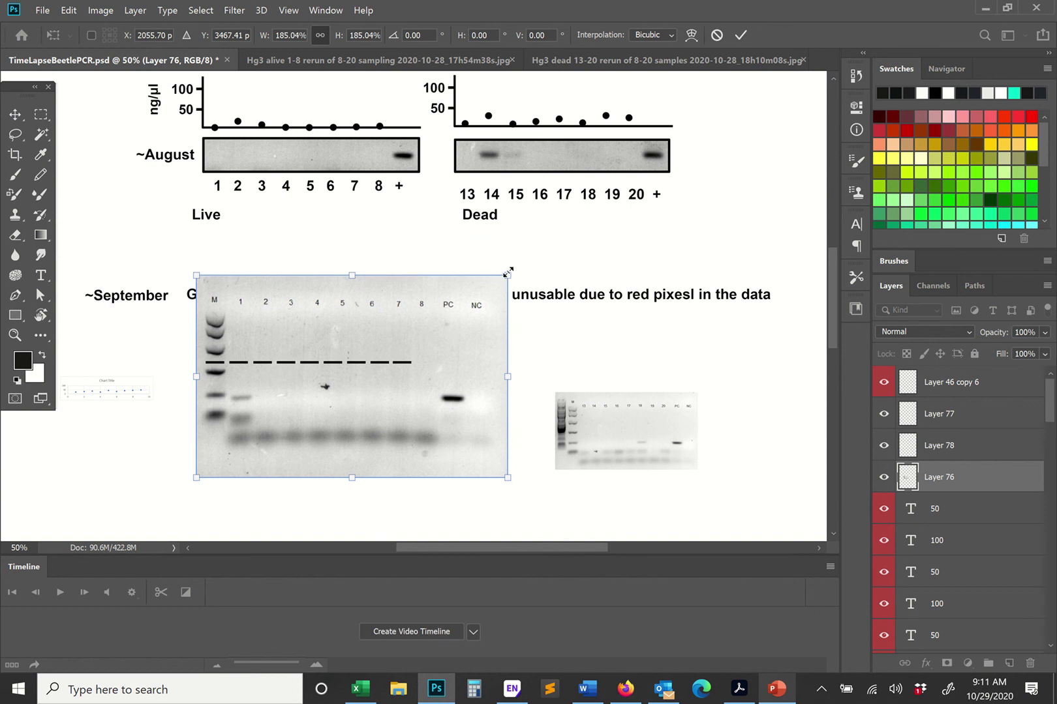
{"action": "left_click_drag", "start_coordinate": [507, 272], "coordinate": [572, 230]}
{"action": "left_click_drag", "start_coordinate": [512, 294], "coordinate": [502, 296]}
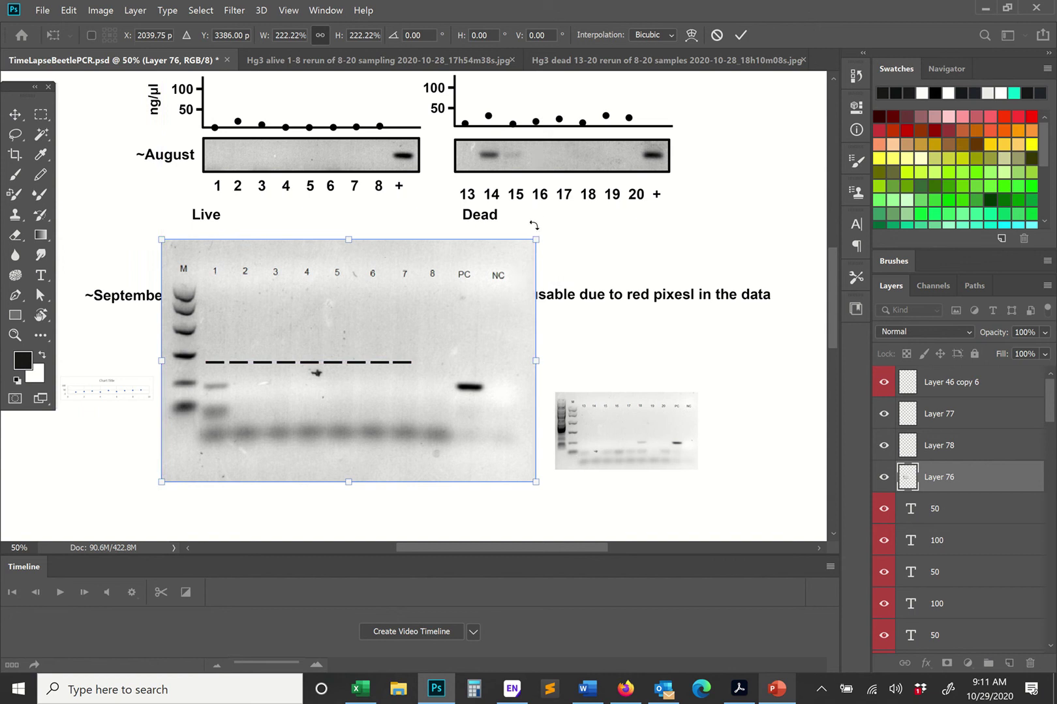
- Reduce the left gel's scaling to about 164%, position lanes 1 to PC on the nine dashes, and apply the transform
{"action": "left_click_drag", "start_coordinate": [536, 239], "coordinate": [481, 259]}
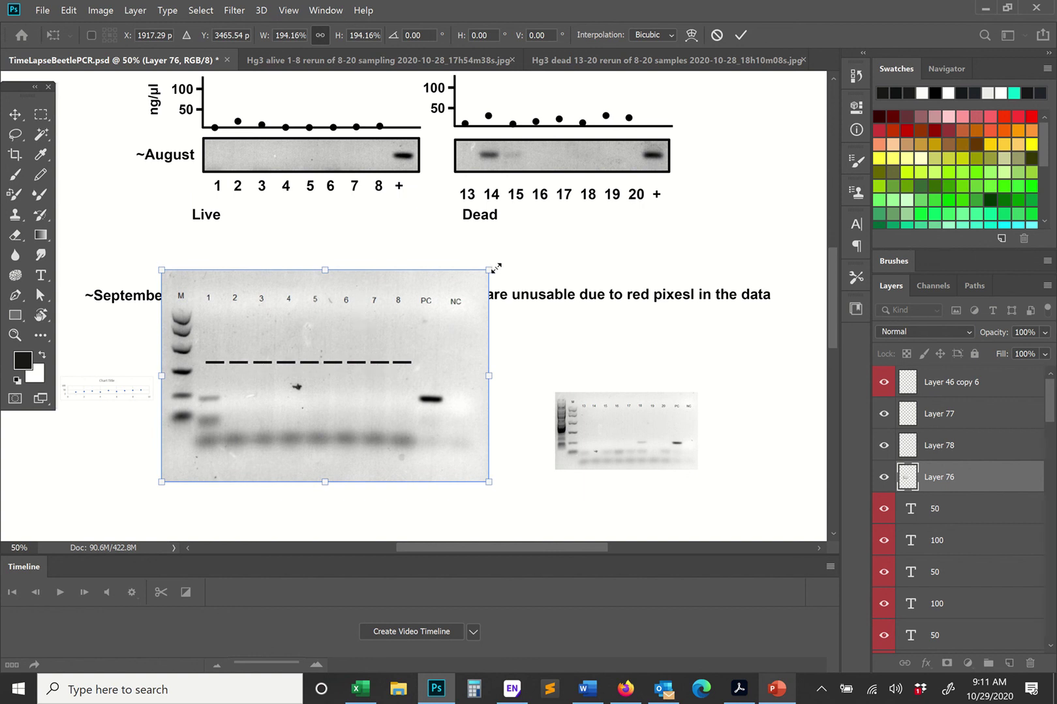
{"action": "left_click_drag", "start_coordinate": [490, 266], "coordinate": [443, 302]}
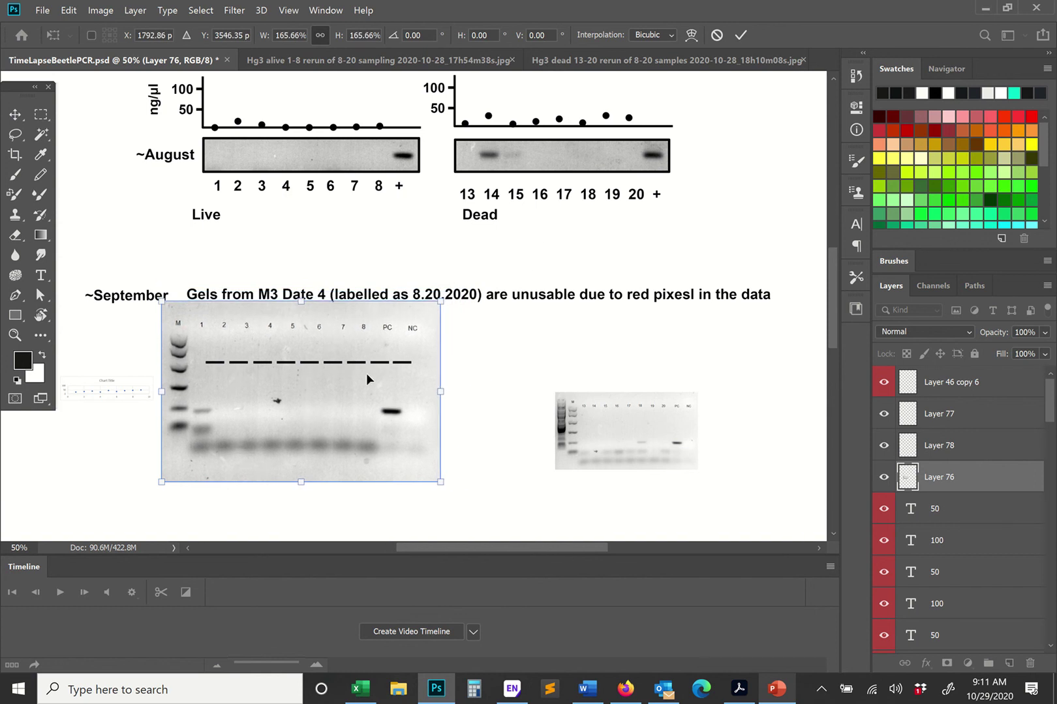
{"action": "left_click_drag", "start_coordinate": [365, 373], "coordinate": [380, 344]}
{"action": "left_click_drag", "start_coordinate": [454, 273], "coordinate": [454, 273]}
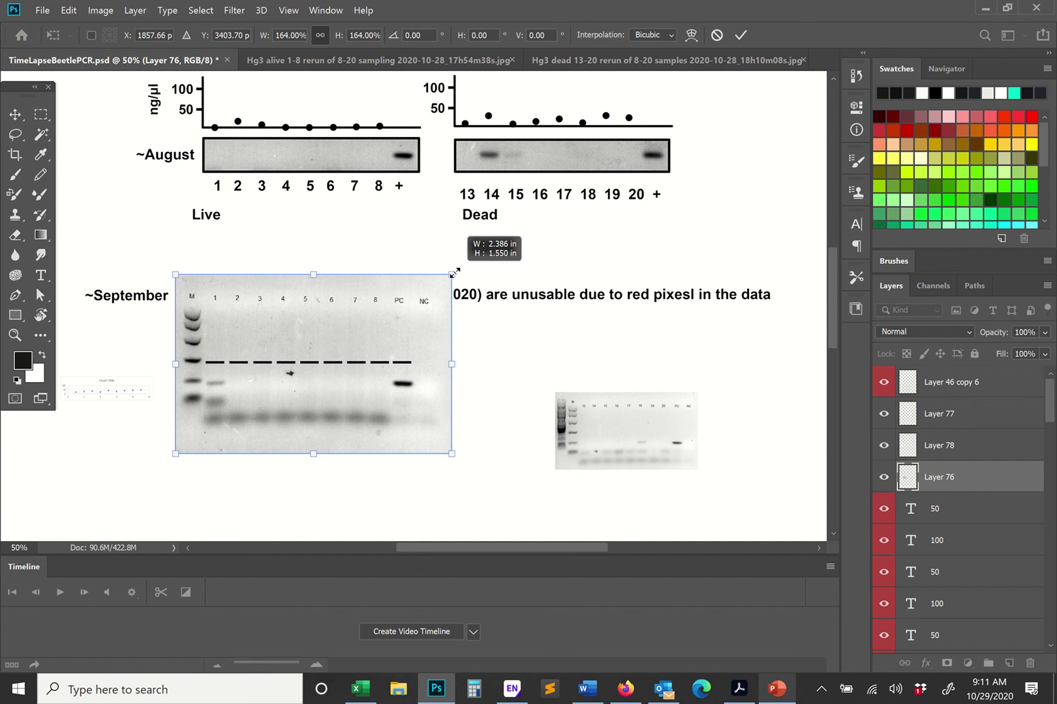
{"action": "left_click_drag", "start_coordinate": [455, 273], "coordinate": [454, 274]}
{"action": "key", "text": "Return"}
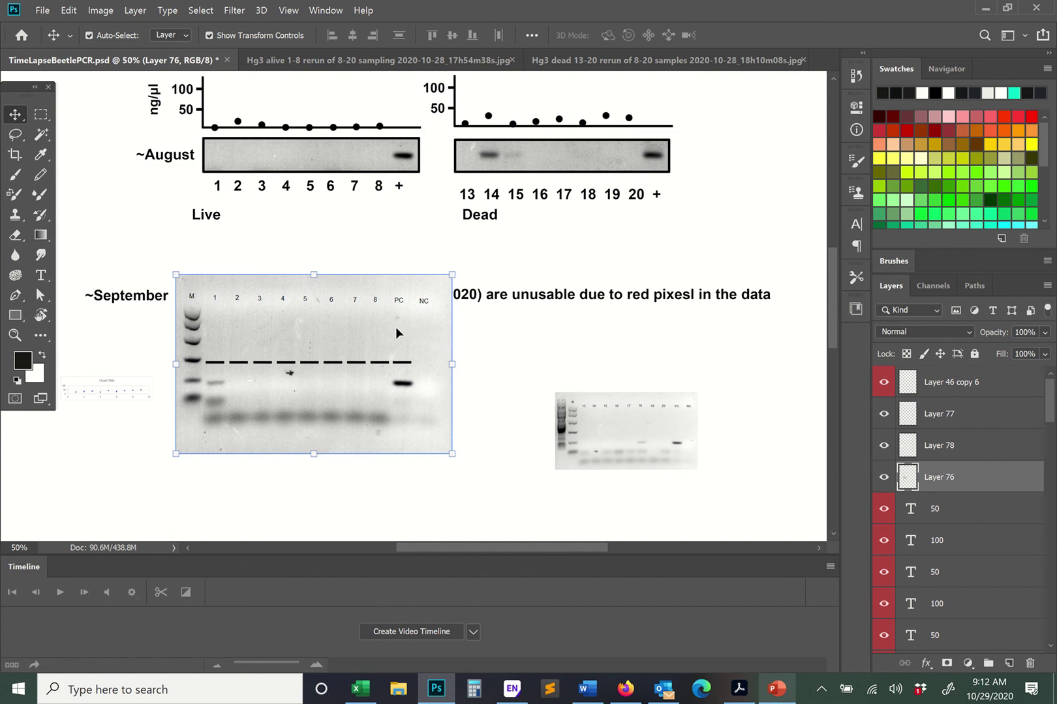
{"action": "mouse_move", "coordinate": [424, 19]}
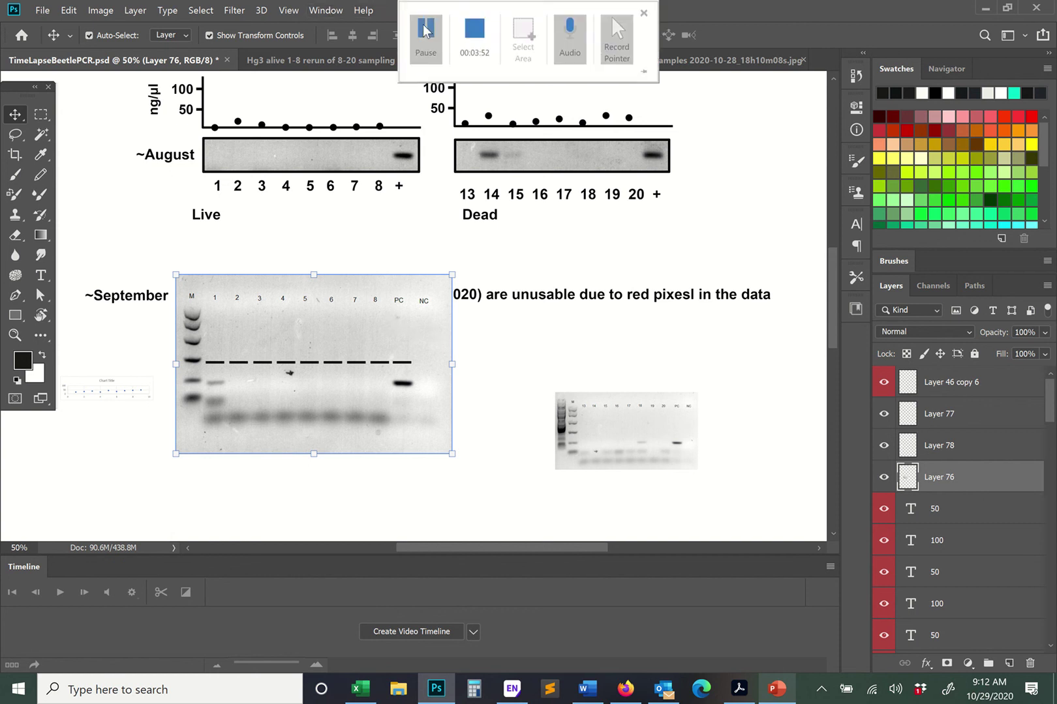